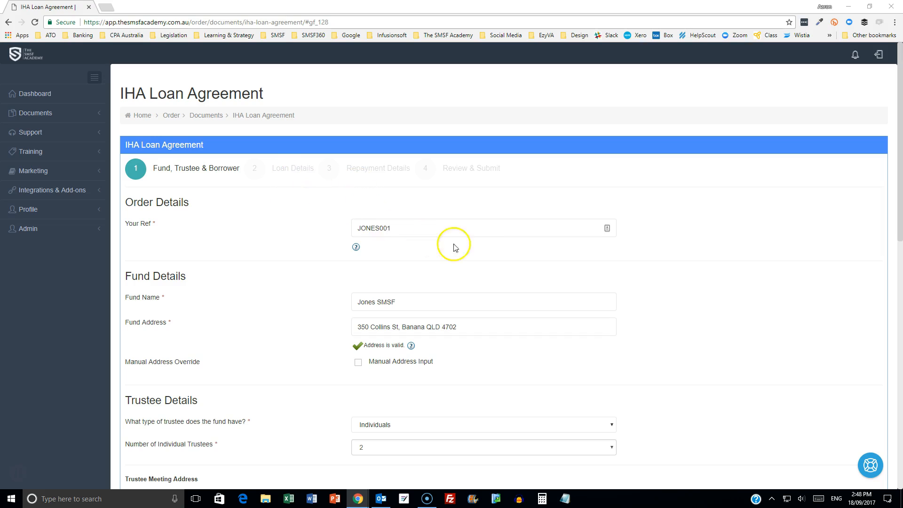
Examine the order, fund, trustee, chairman, meeting date and borrower details on the first page of the IHA Loan Agreement form
scroll(479, 250, down, 1)
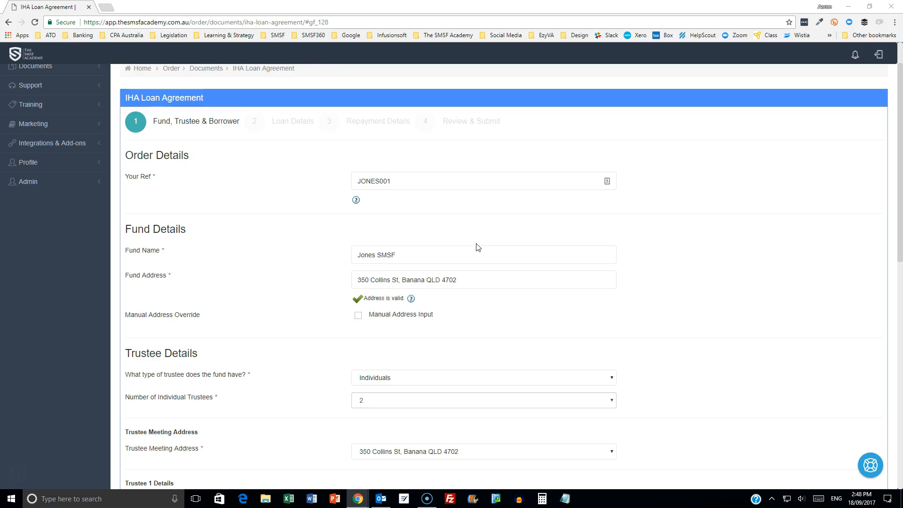
scroll(478, 247, down, 1)
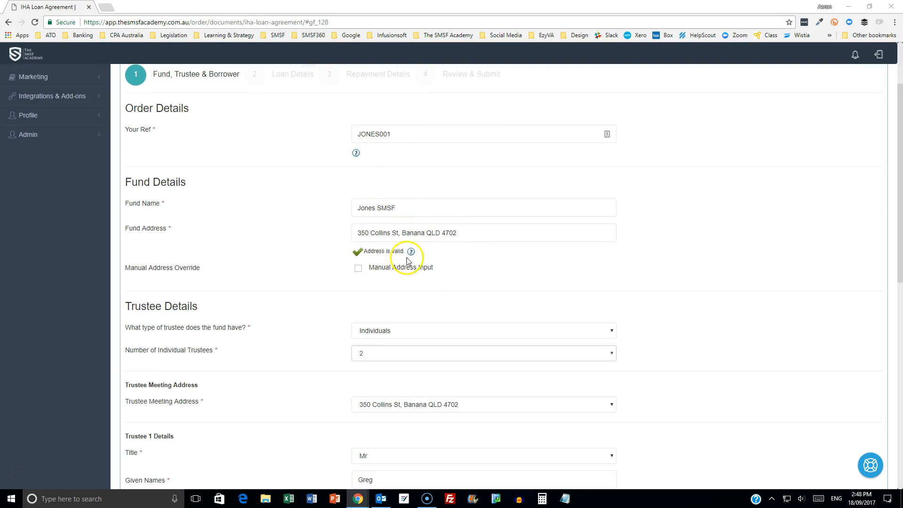
scroll(403, 251, down, 2)
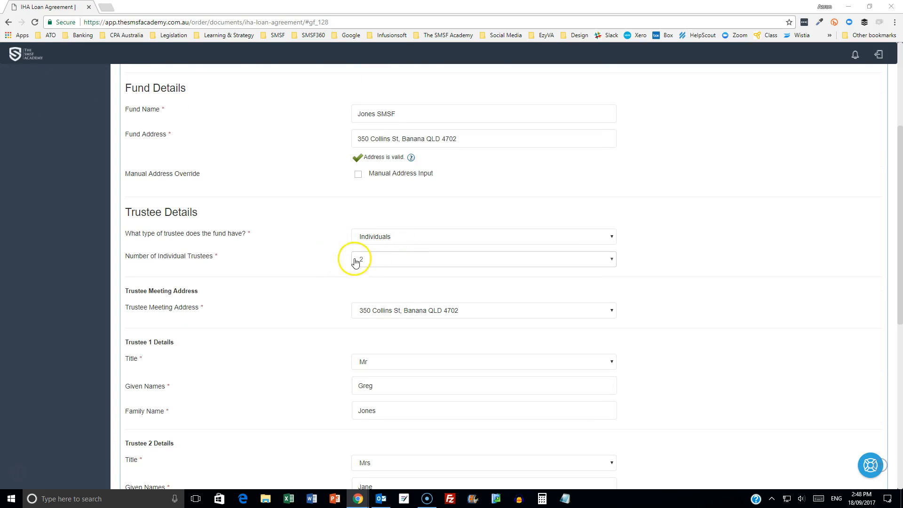
scroll(379, 270, down, 1)
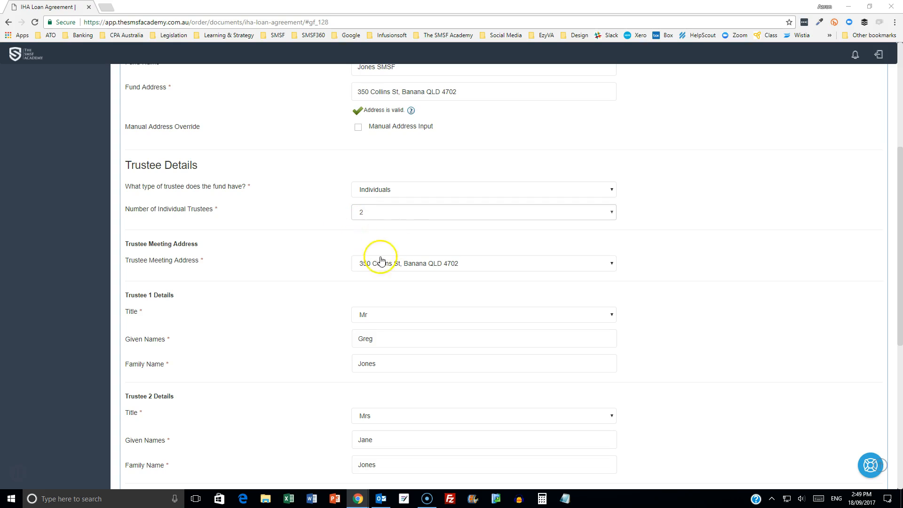
scroll(389, 271, down, 2)
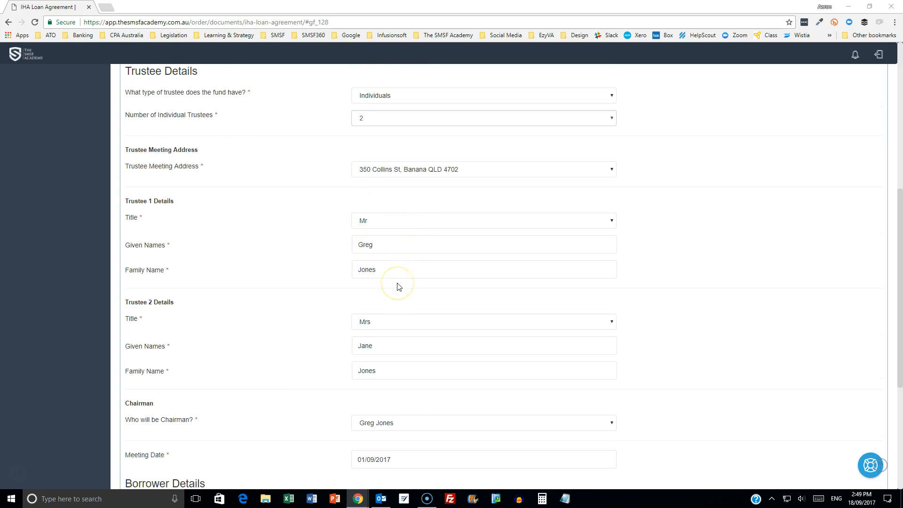
scroll(397, 286, down, 4)
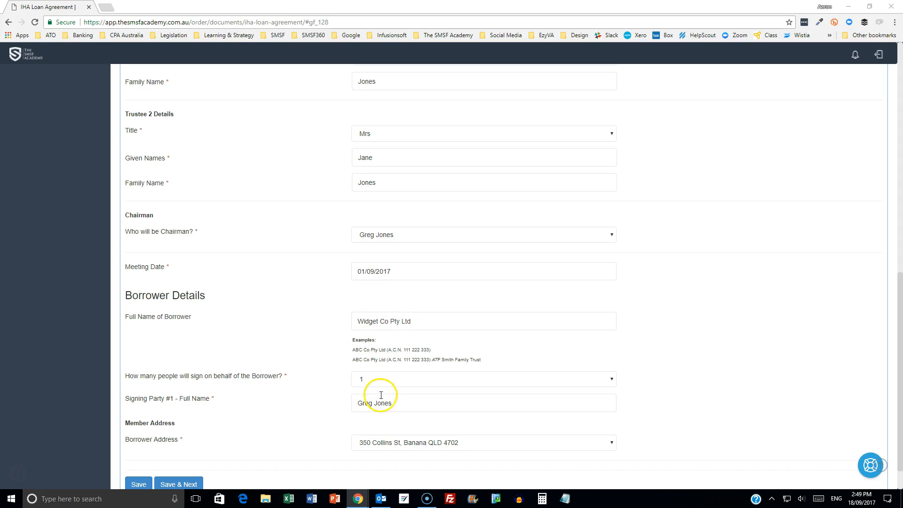
scroll(328, 429, down, 1)
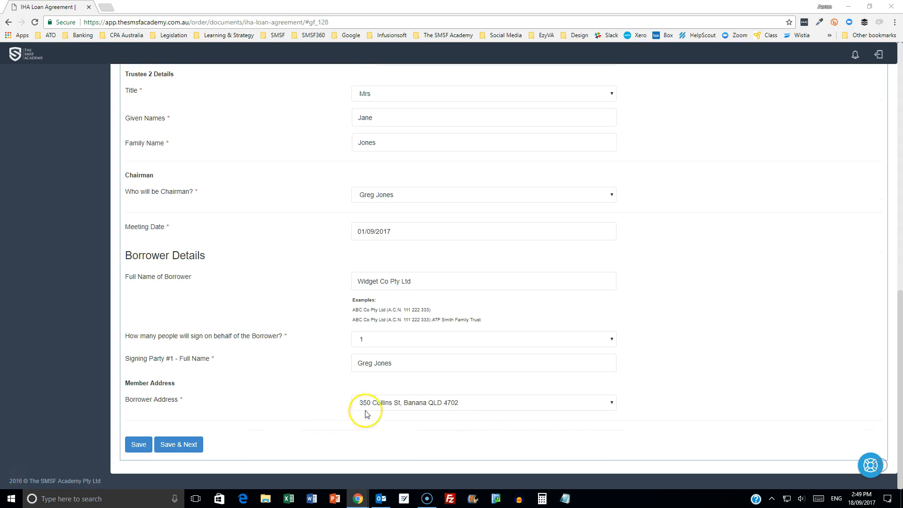
Set the borrower address to Other address, enter the borrower's street address from the suggestions, and save to continue to Loan Details
click(387, 402)
click(387, 449)
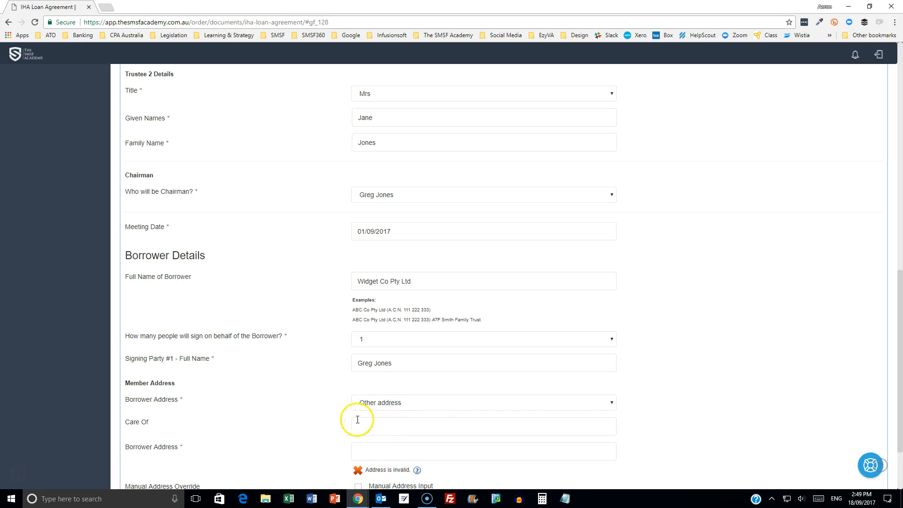
scroll(393, 433, down, 1)
click(378, 404)
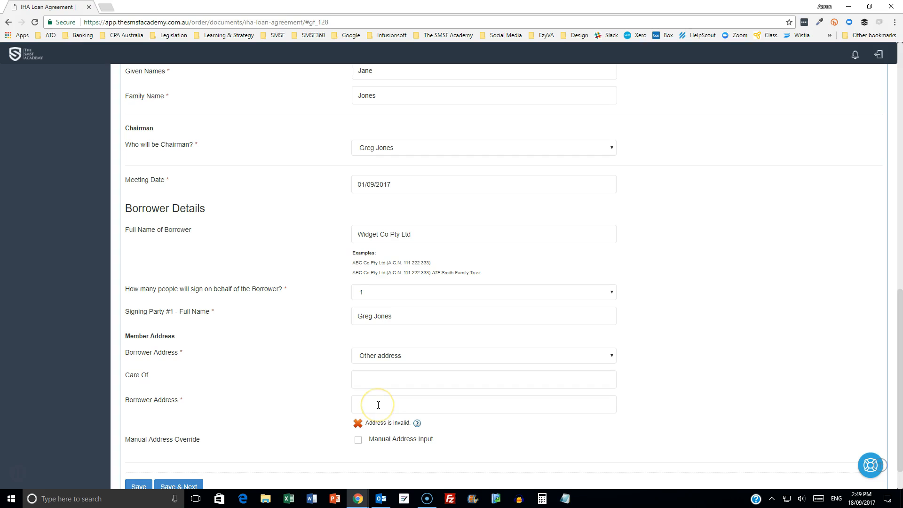
text(34 nav)
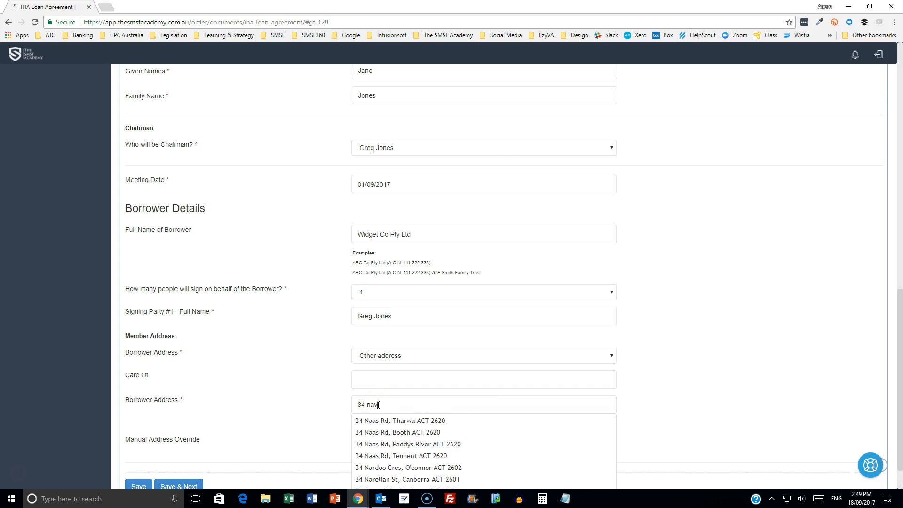
click(409, 456)
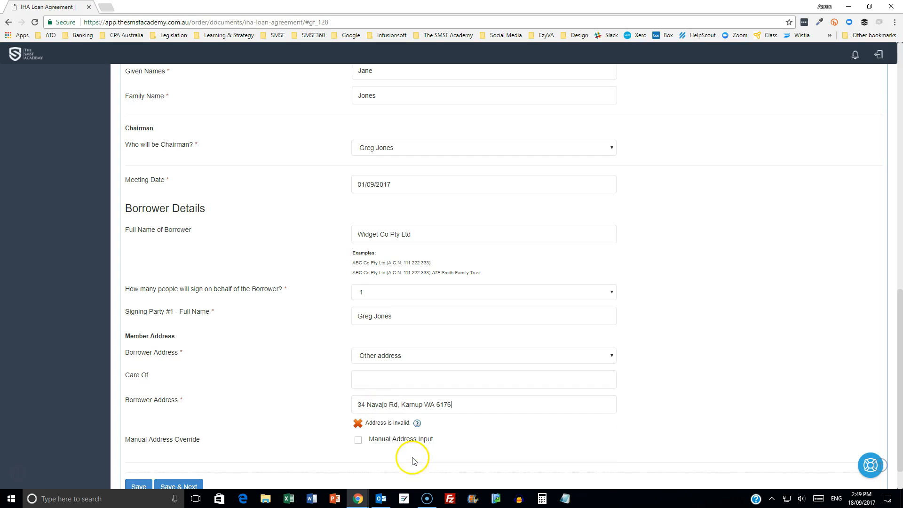
click(189, 483)
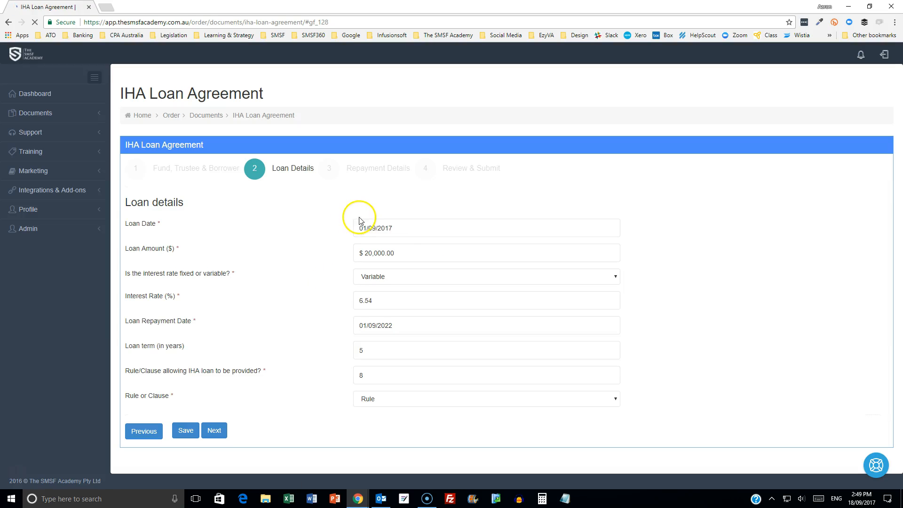
Check the loan date and the interest rate type in the loan details, and continue to Repayment Details
click(403, 227)
click(404, 226)
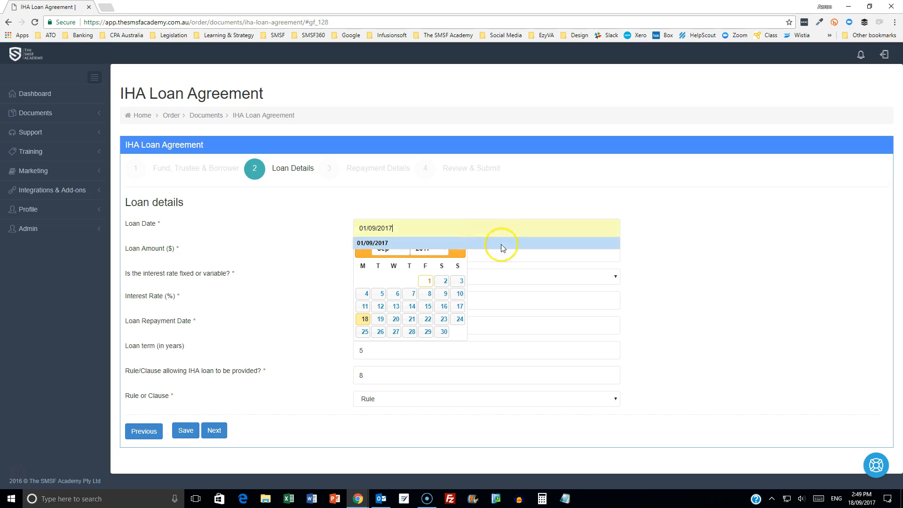
click(758, 248)
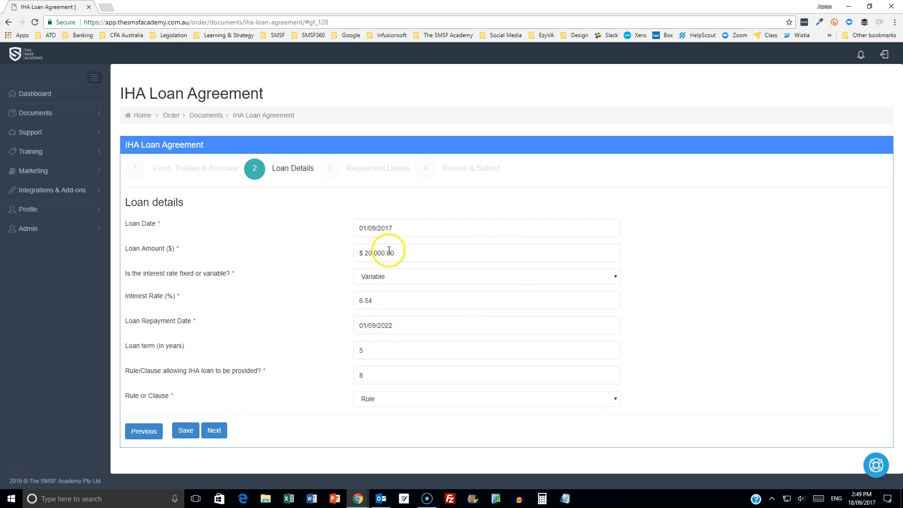
click(389, 276)
click(383, 275)
click(215, 431)
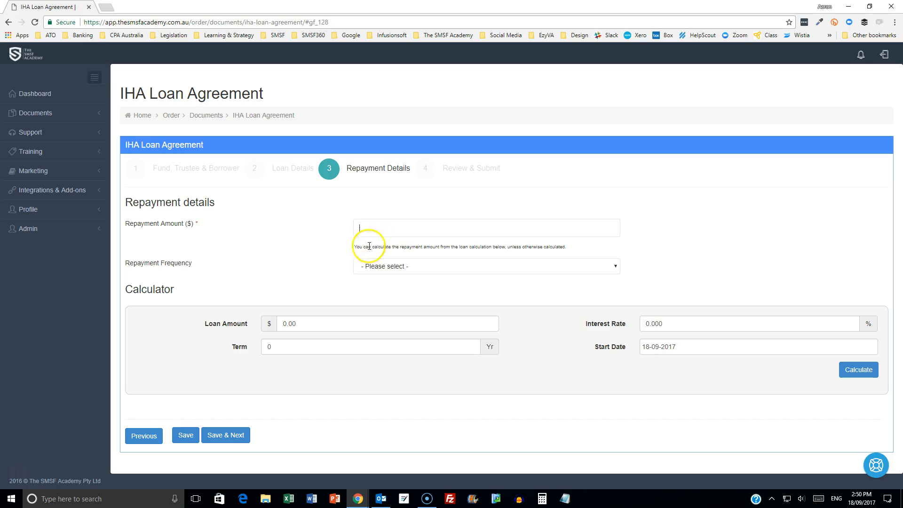
Calculate the repayments for a $20000 loan at 6.54% interest over 5 years, starting 01-09-2017
click(282, 322)
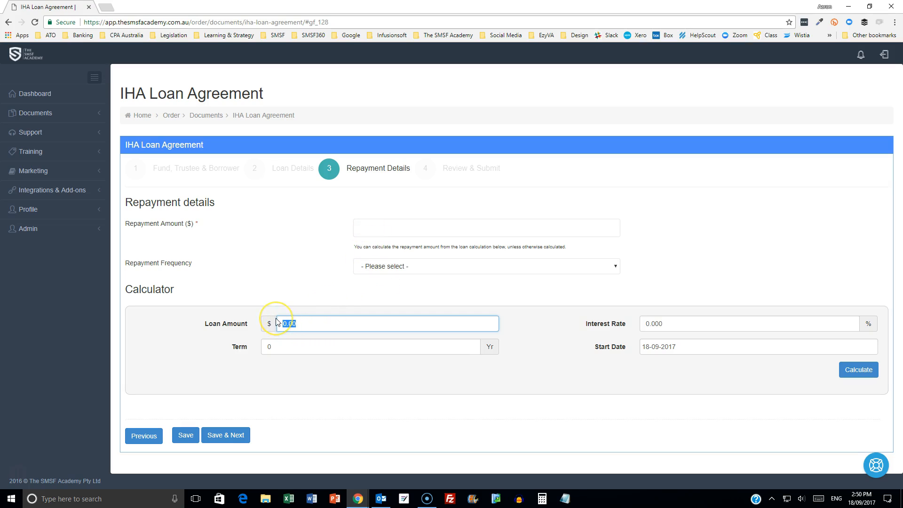
text(20000)
key(Tab)
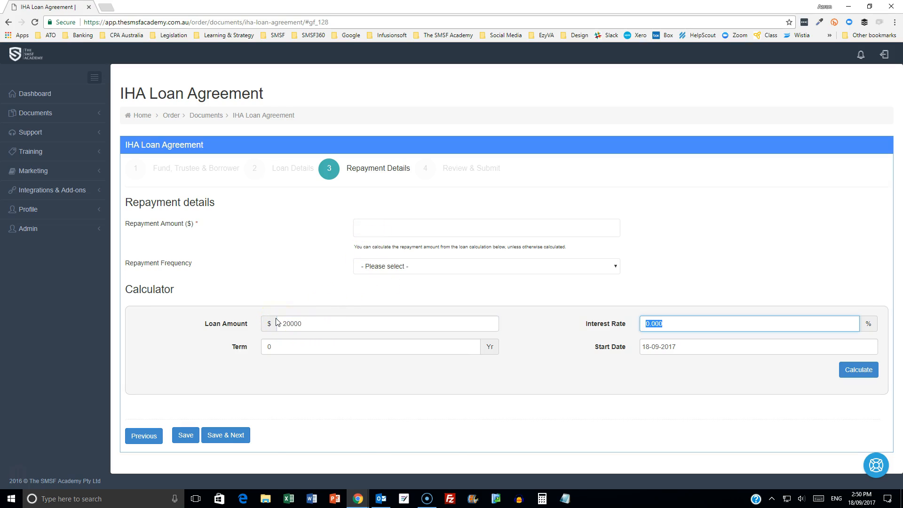
key(Tab)
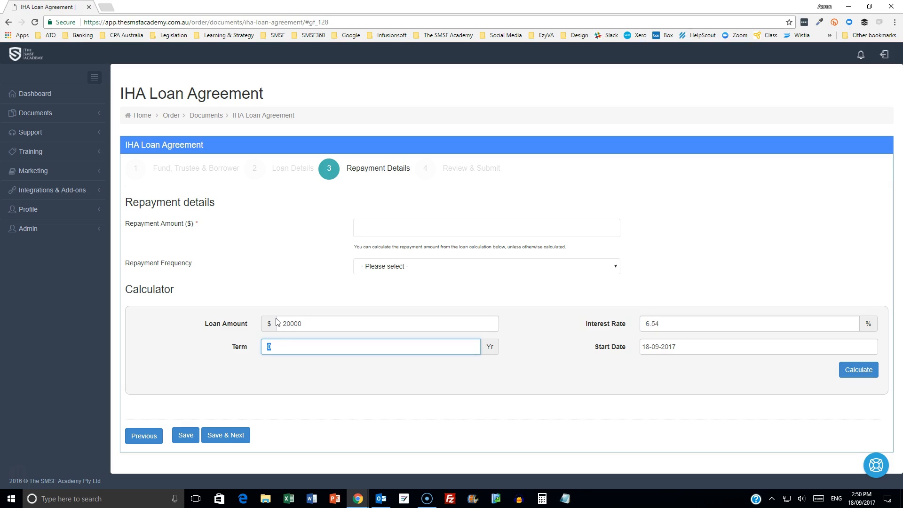
text(5)
key(Tab)
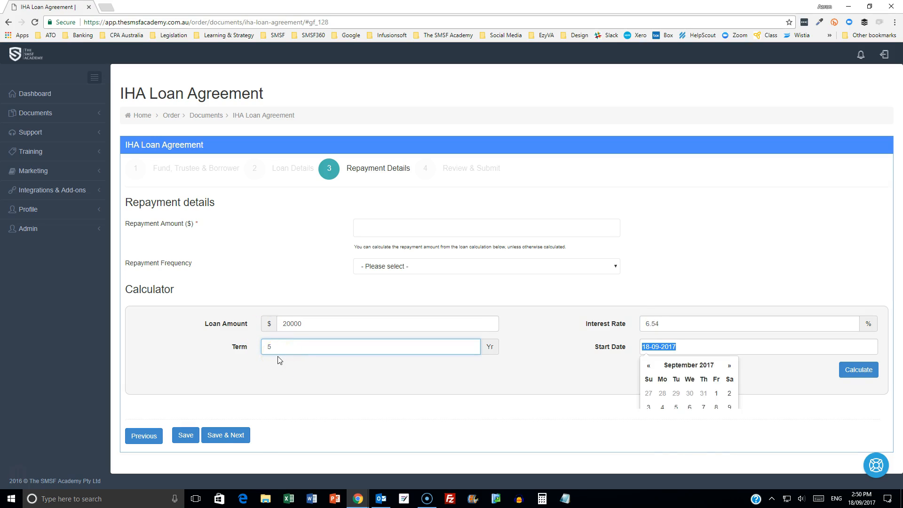
click(712, 394)
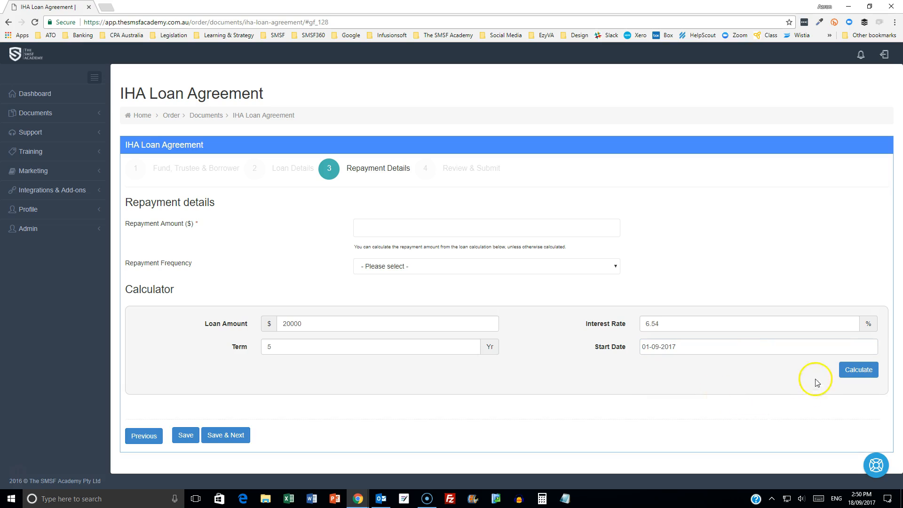
click(856, 373)
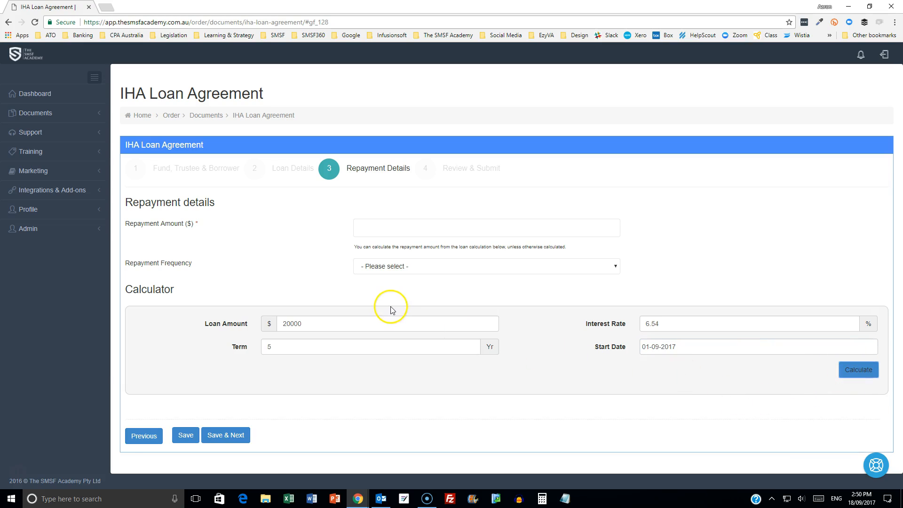
Examine the calculated repayment summary, chart and yearly amortization schedule
scroll(342, 294, down, 2)
scroll(342, 293, down, 4)
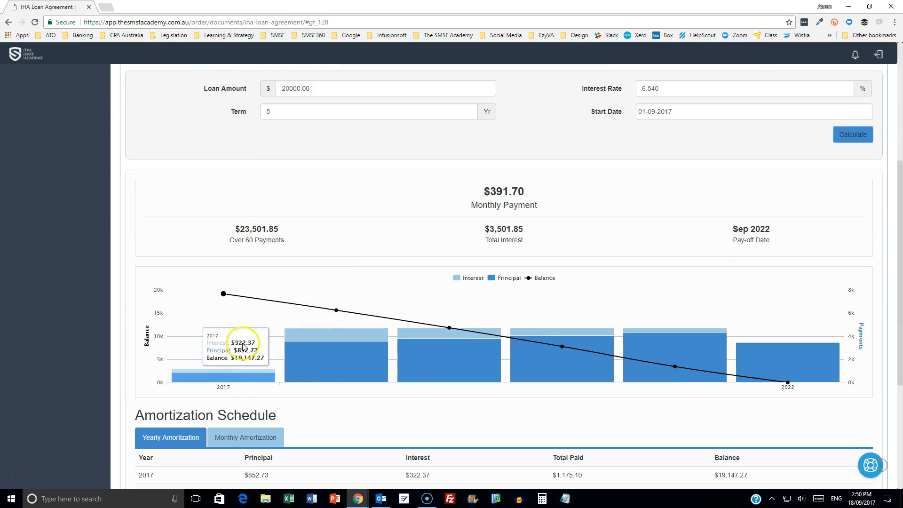
scroll(301, 418, down, 2)
scroll(463, 383, down, 3)
scroll(463, 383, up, 6)
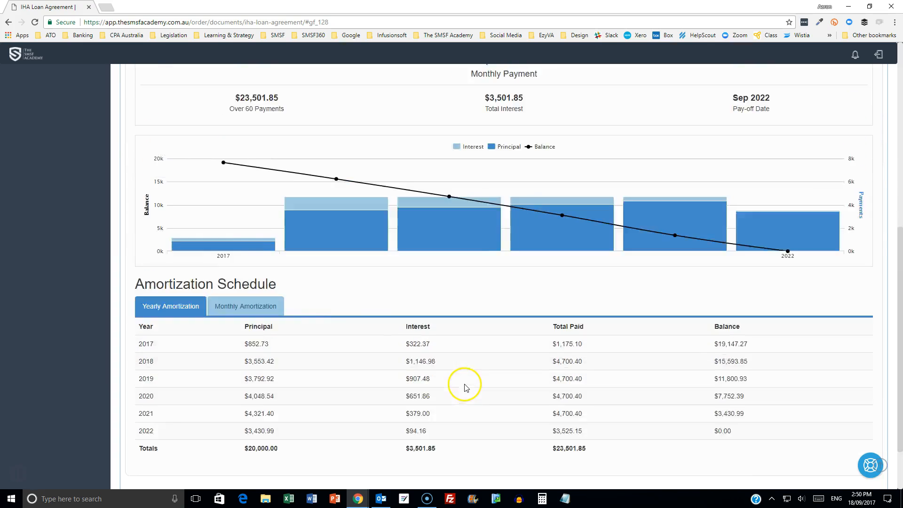
Copy the calculated monthly payment into the repayment amount as $391.70 and set the repayment frequency to Monthly
drag(475, 268, 546, 270)
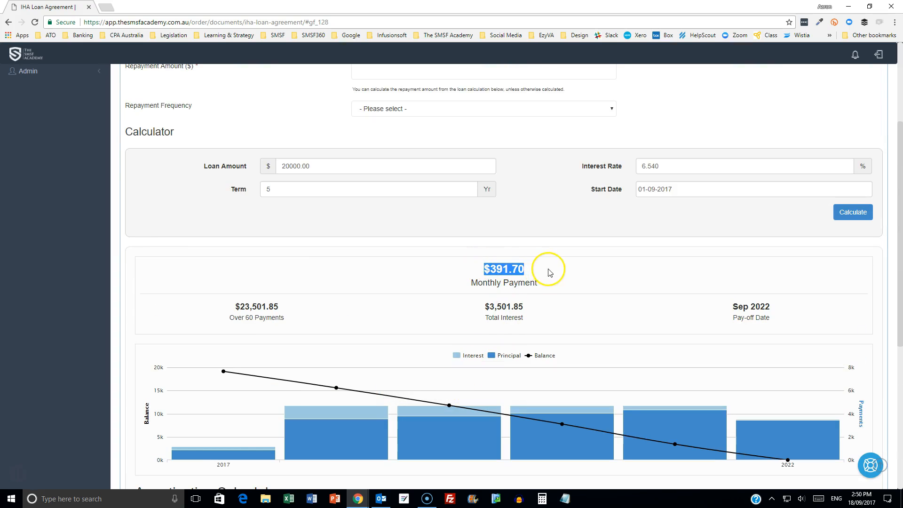
scroll(543, 282, up, 3)
click(366, 219)
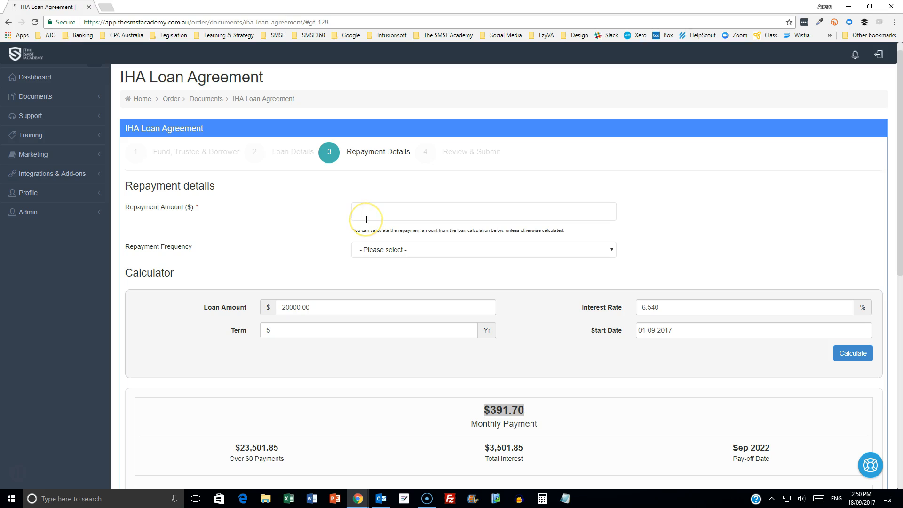
click(379, 250)
click(394, 310)
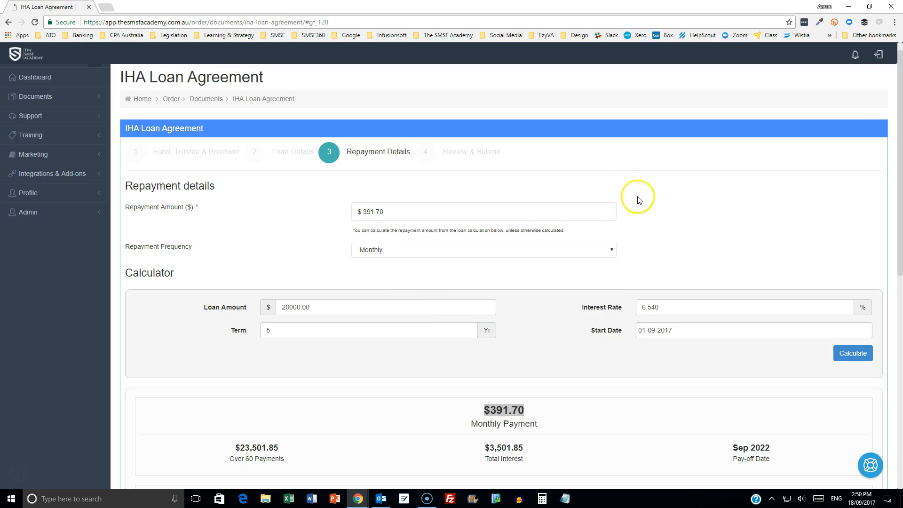
Save the repayment details, and submit the IHA Loan Agreement order after reviewing its summary
scroll(638, 200, down, 10)
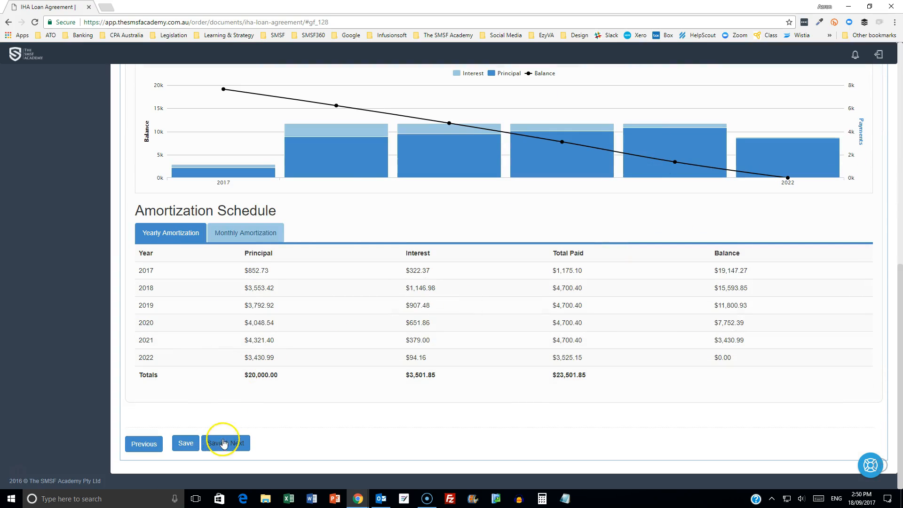
click(223, 443)
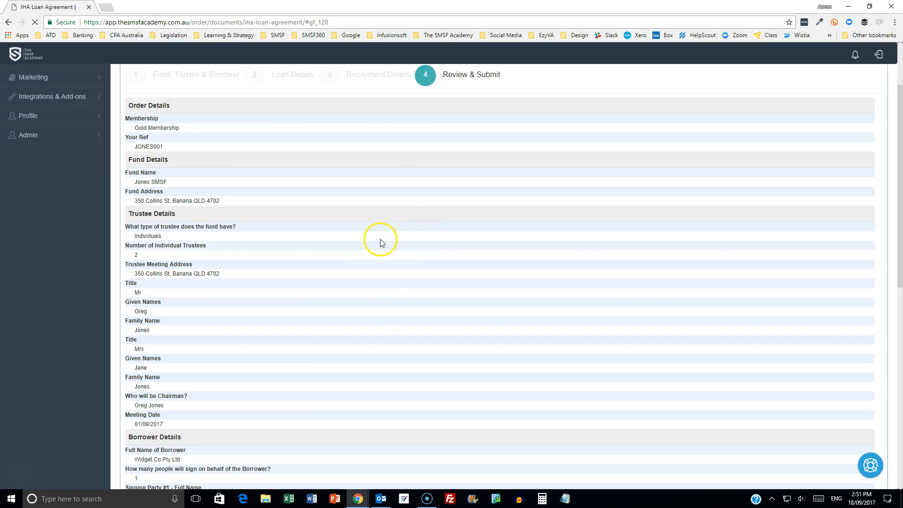
scroll(376, 240, down, 12)
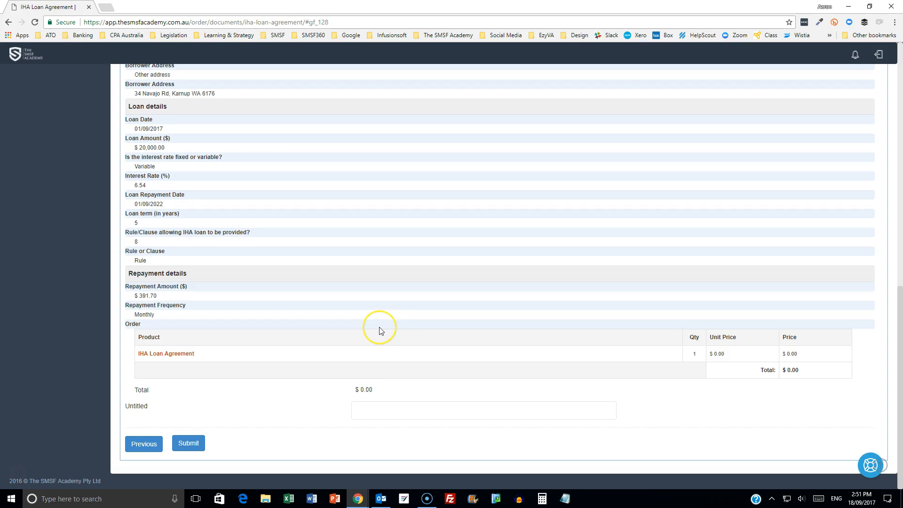
click(188, 443)
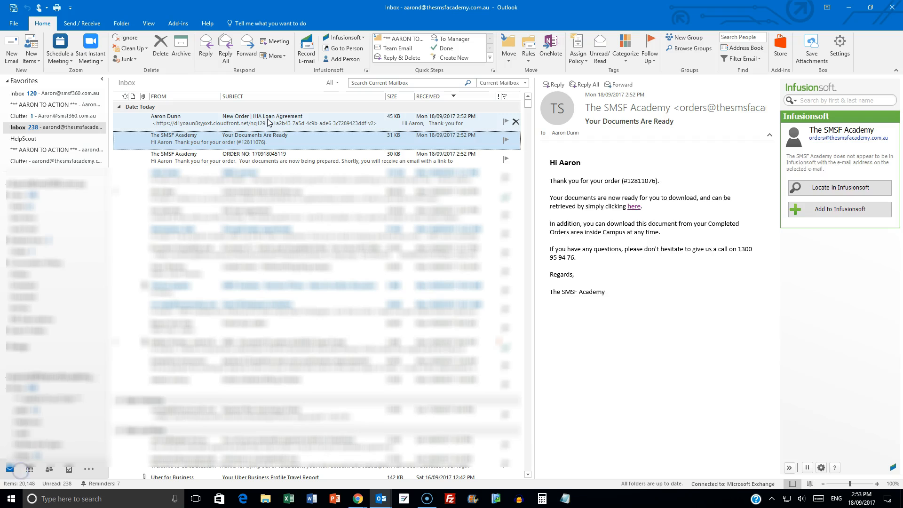
Open the "New Order | IHA Loan Agreement" confirmation email, read which documents the order includes, and close the message
click(268, 121)
double_click(429, 123)
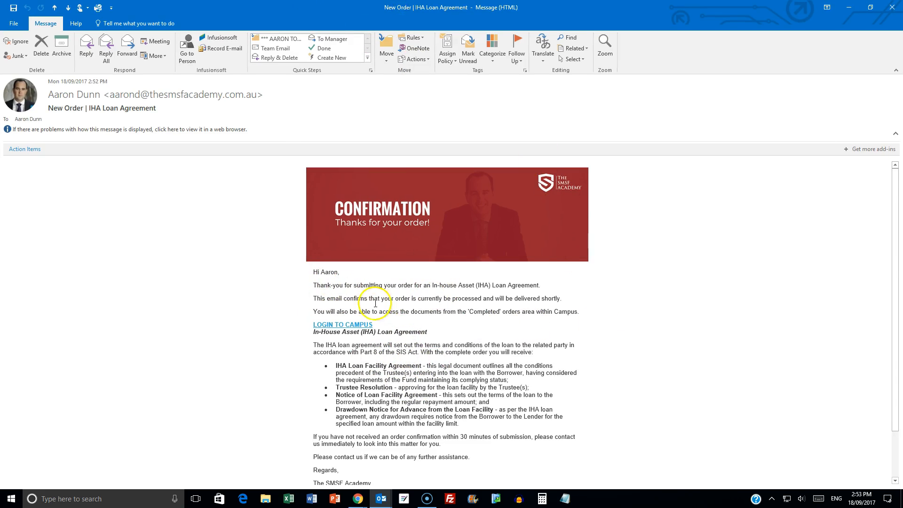
scroll(376, 313, down, 1)
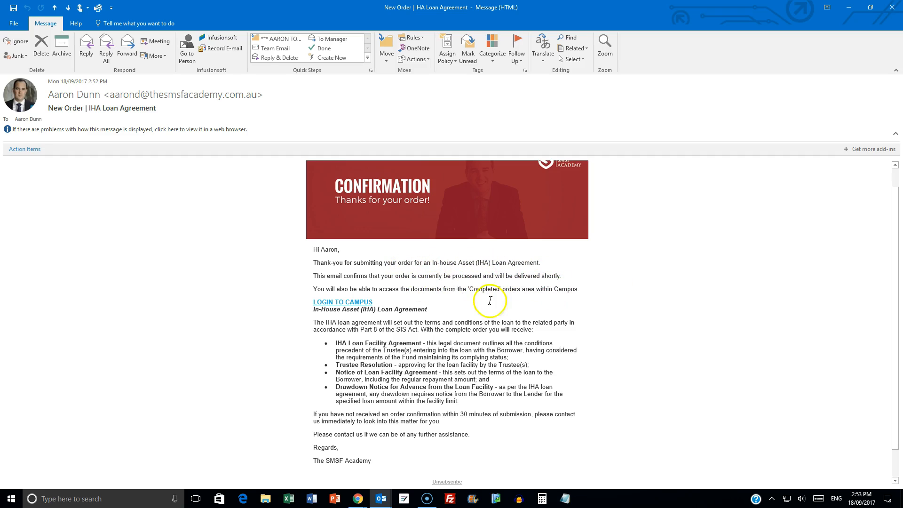
scroll(532, 325, down, 1)
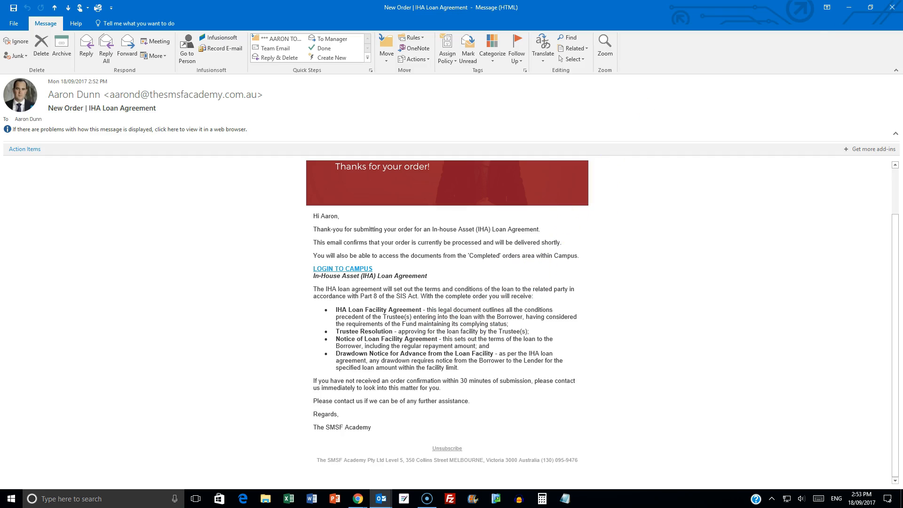
click(890, 12)
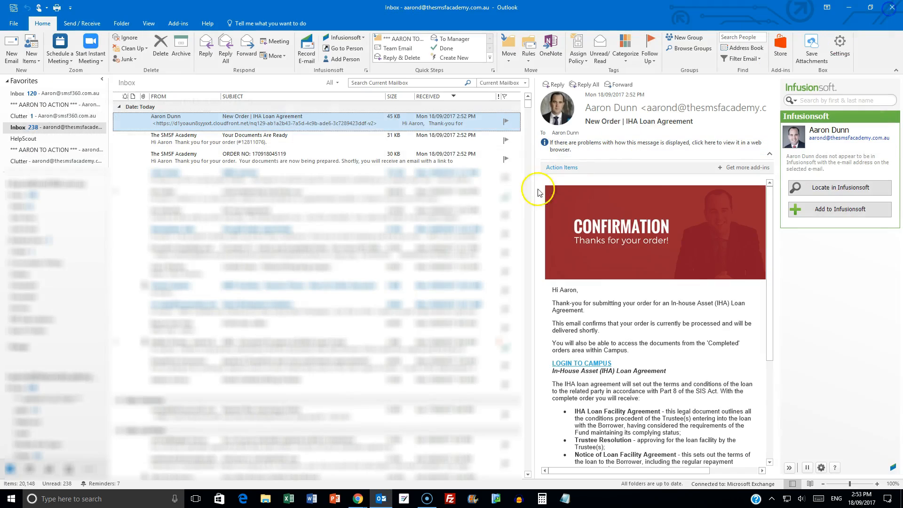
Open the loan agreement PDF through the download link in the "Your Documents Are Ready" email
double_click(316, 149)
click(280, 187)
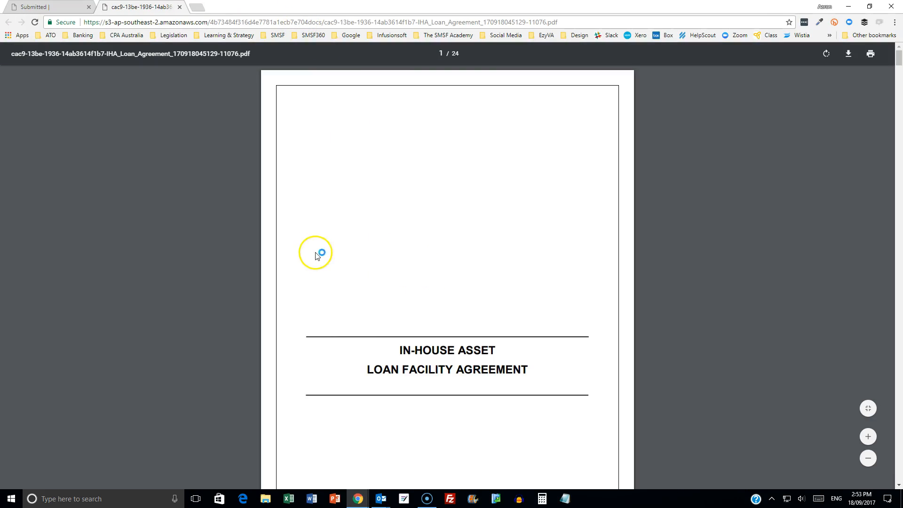
Read through the In-House Asset Loan Facility Agreement from the cover and table of contents through its clauses to the Schedule
scroll(358, 258, down, 1)
scroll(453, 291, down, 3)
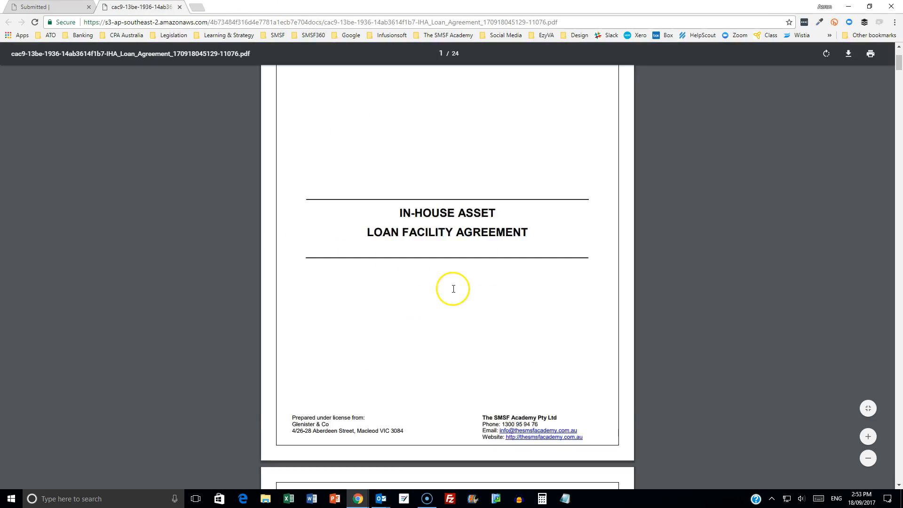
scroll(453, 291, down, 15)
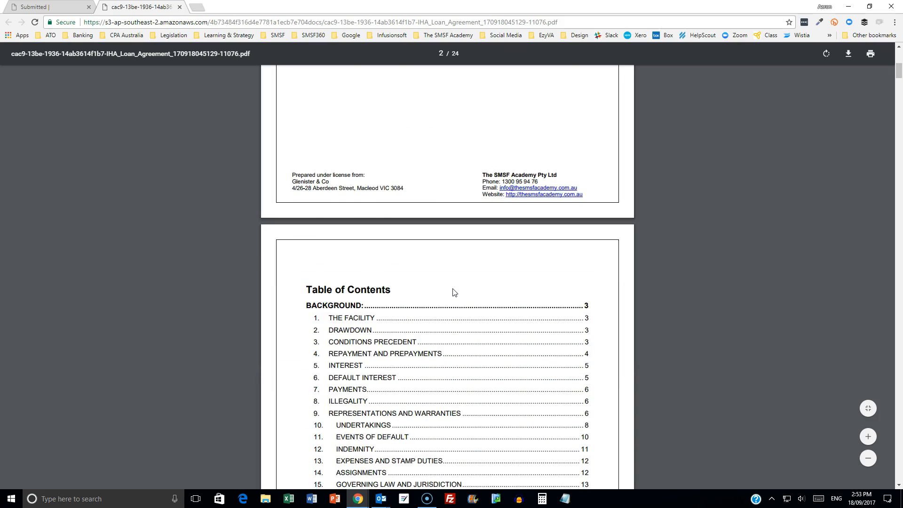
scroll(453, 291, down, 2)
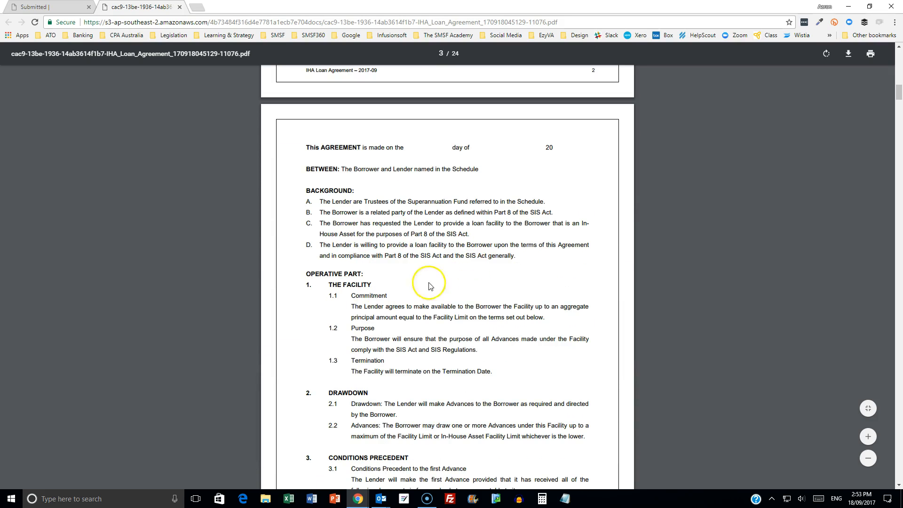
scroll(445, 274, down, 20)
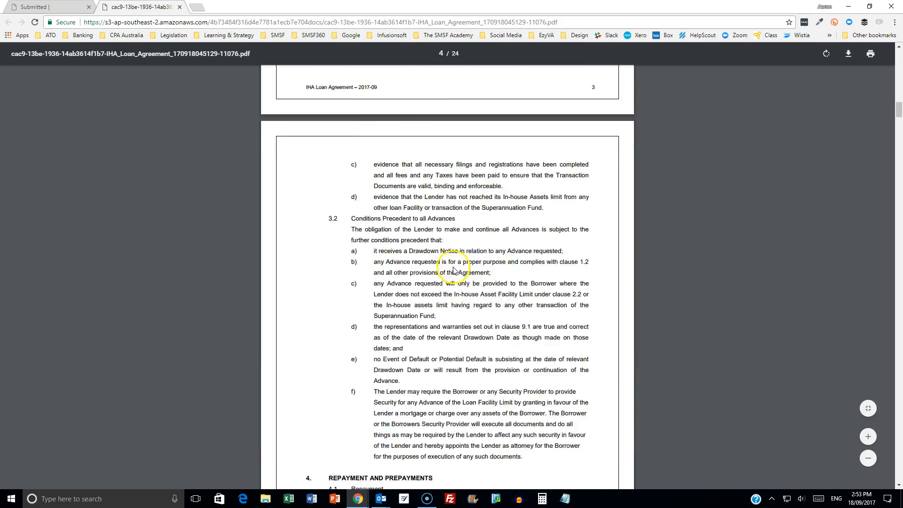
scroll(456, 268, down, 20)
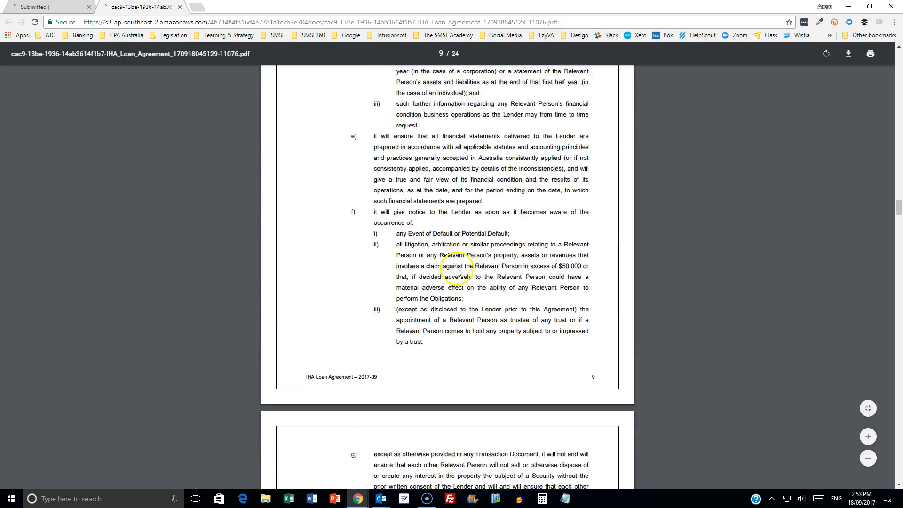
scroll(457, 269, down, 20)
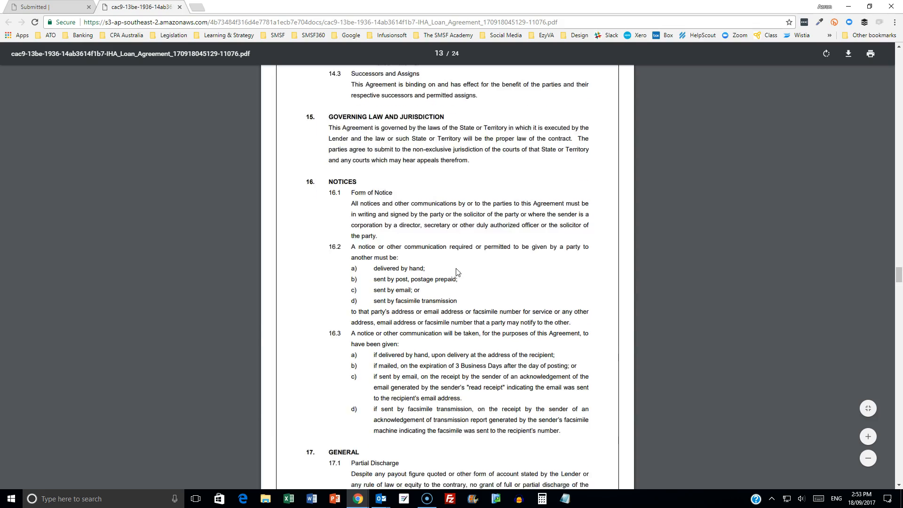
scroll(456, 269, down, 20)
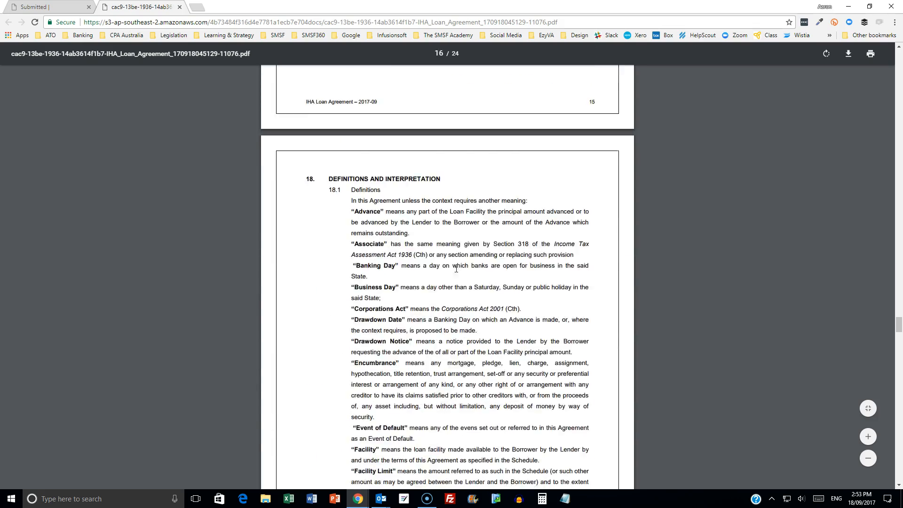
scroll(458, 272, down, 12)
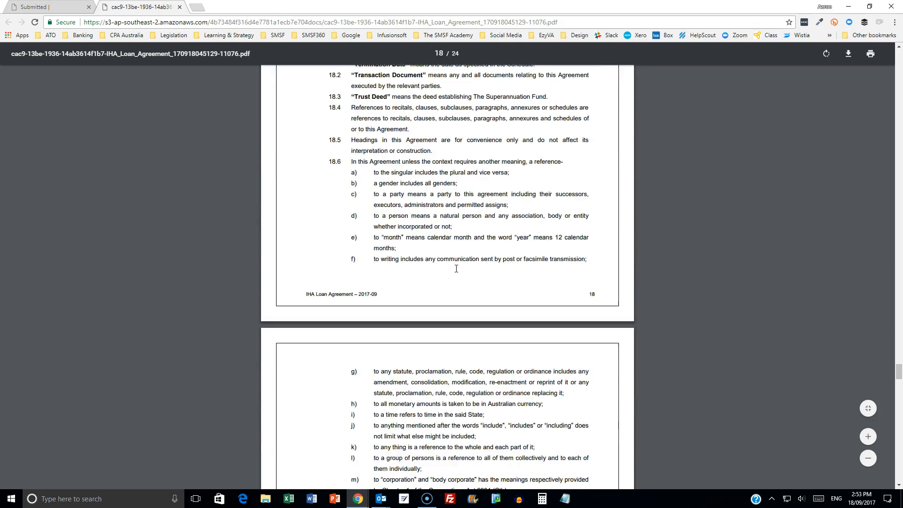
scroll(456, 270, down, 12)
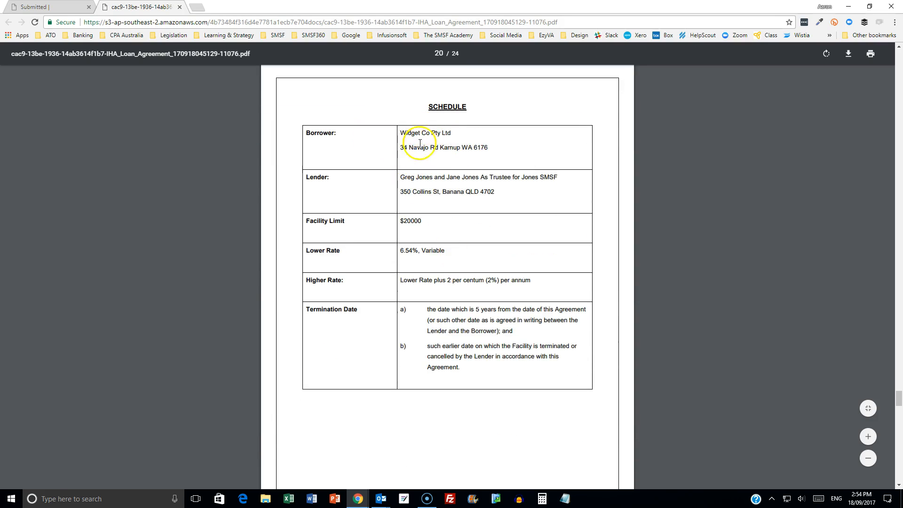
Check the borrower, lender and termination date entries in the agreement's Schedule, highlighting the text of each
drag(404, 136, 477, 147)
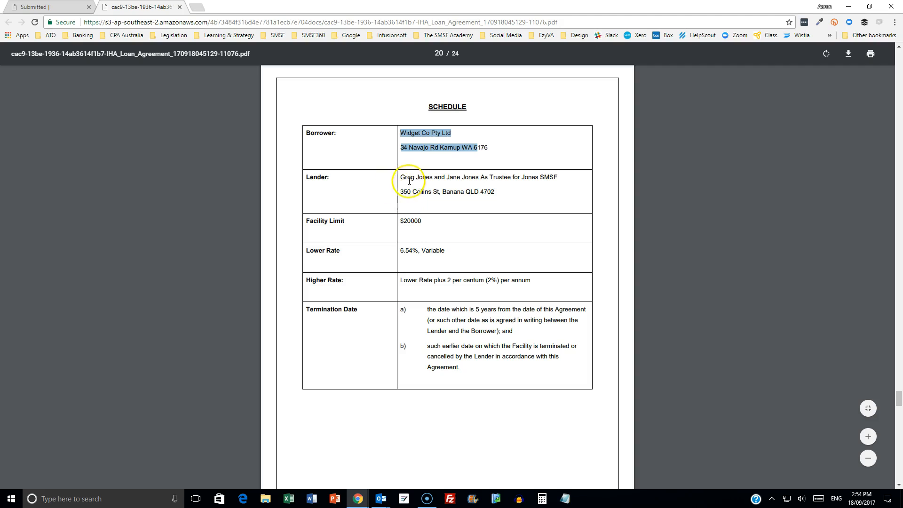
drag(404, 178, 558, 177)
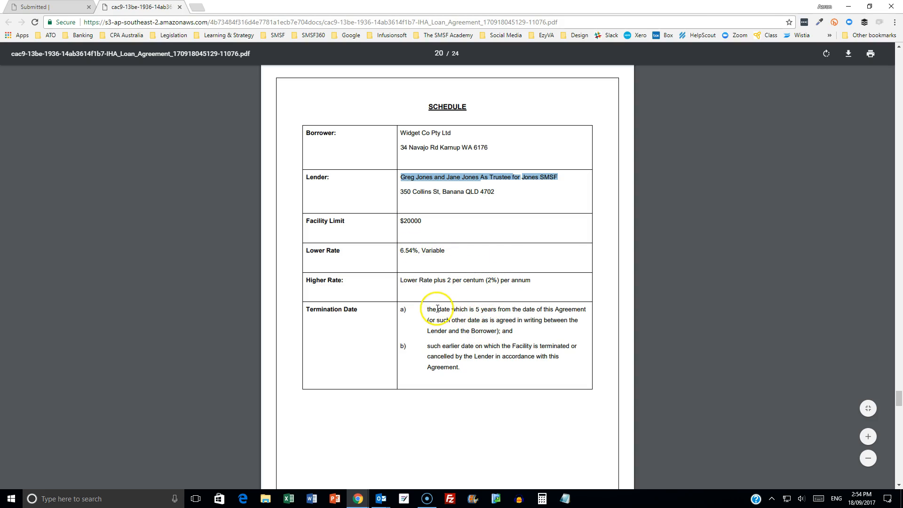
drag(427, 311, 499, 309)
Examine the agreement's execution page with the signature blocks for the individual trustees and the borrower company's directors
scroll(510, 358, down, 9)
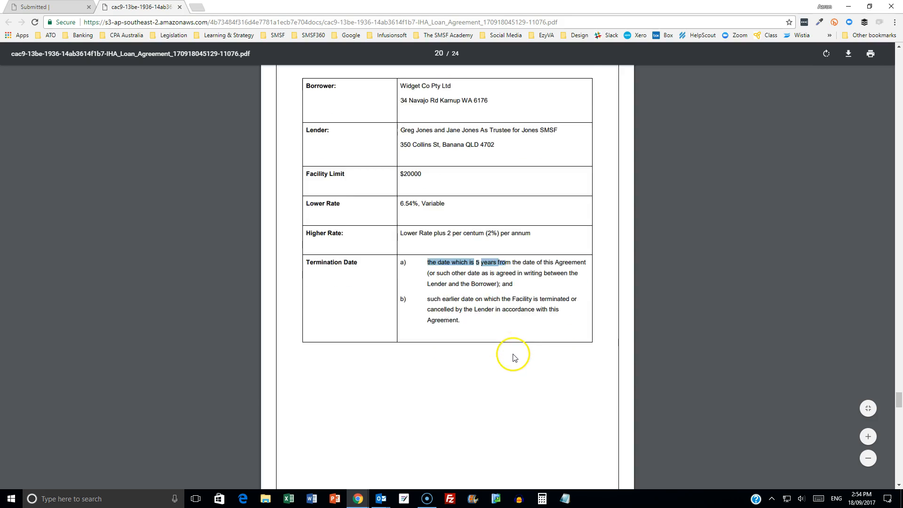
scroll(511, 355, down, 4)
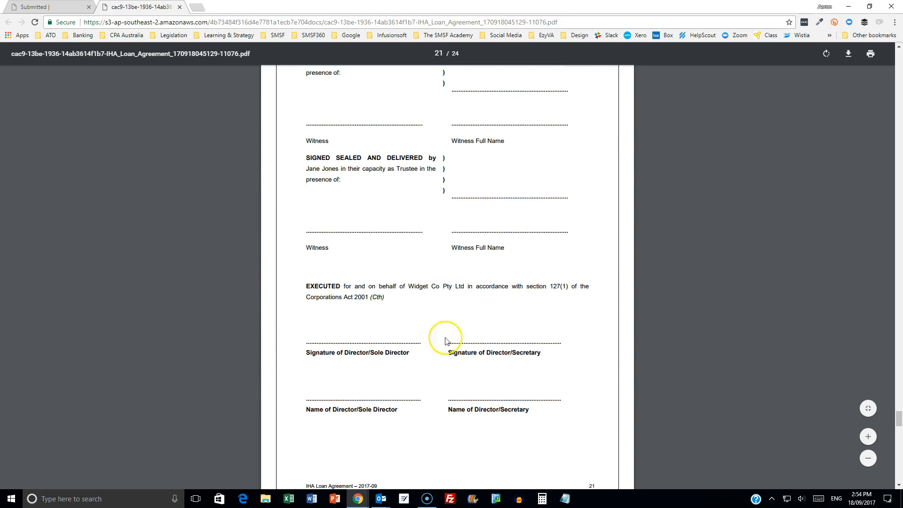
scroll(446, 251, up, 2)
scroll(467, 294, down, 3)
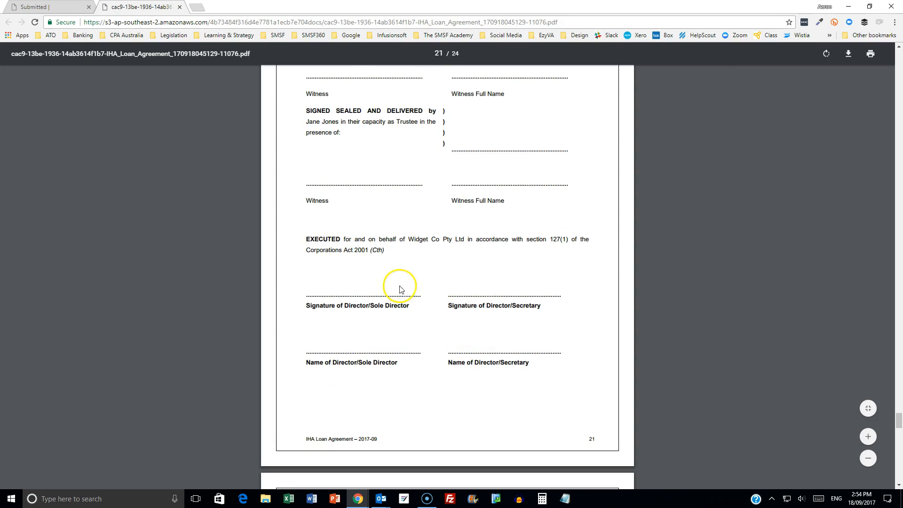
Review the supporting documents after the execution page: the trustee resolution, the Notice of Loan Facility Agreement and the Drawdown Notice
scroll(436, 321, down, 8)
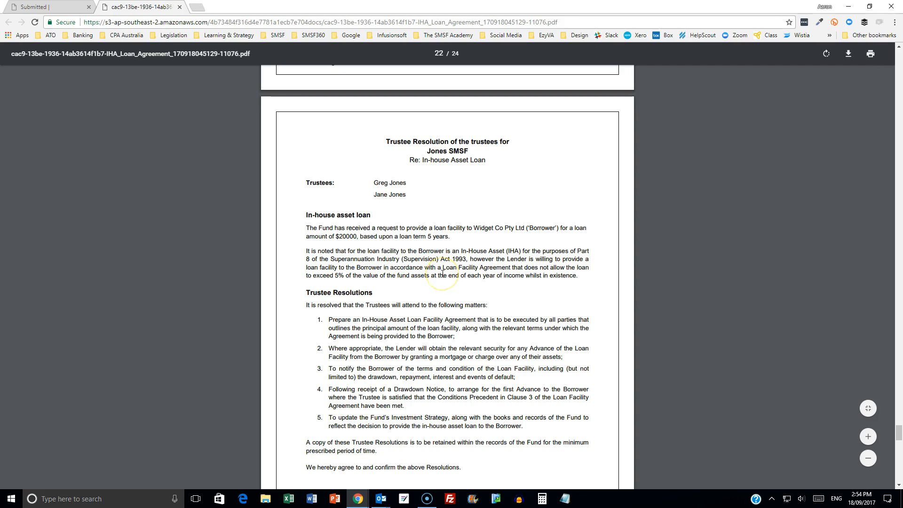
scroll(443, 273, down, 3)
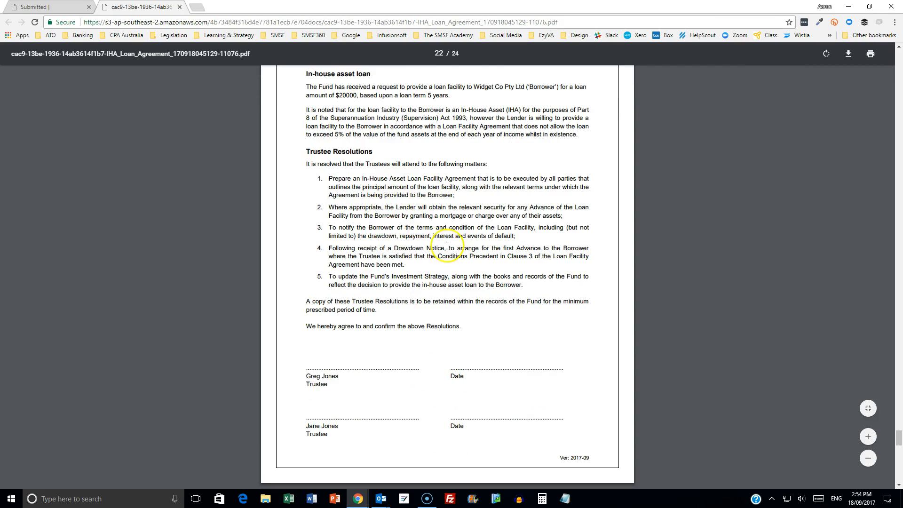
scroll(447, 246, down, 10)
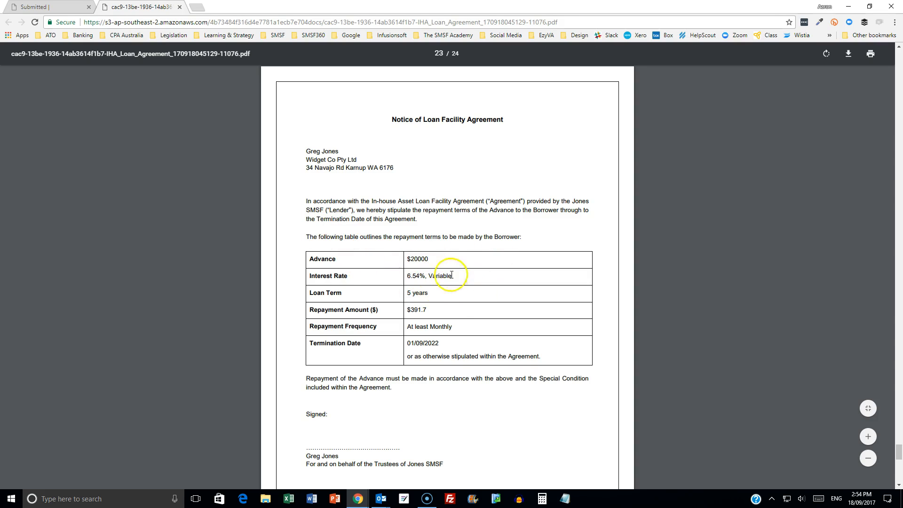
scroll(433, 329, down, 10)
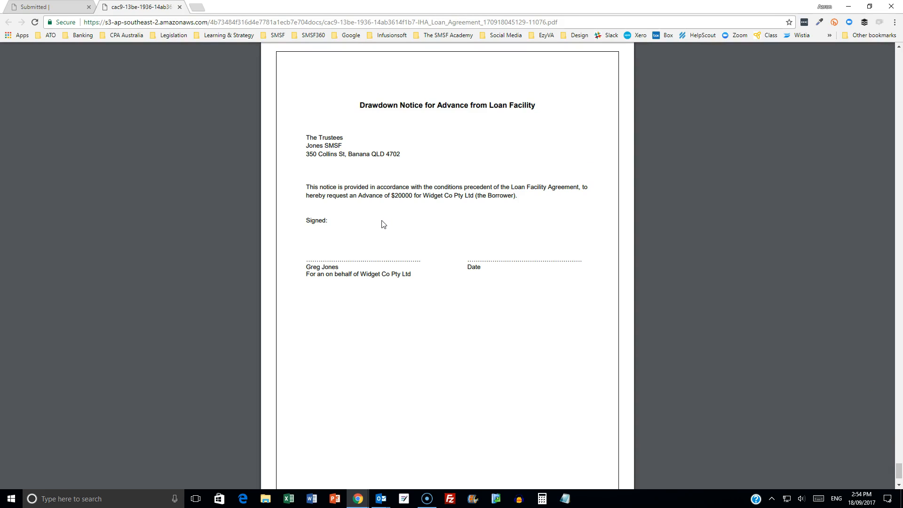
scroll(383, 224, down, 2)
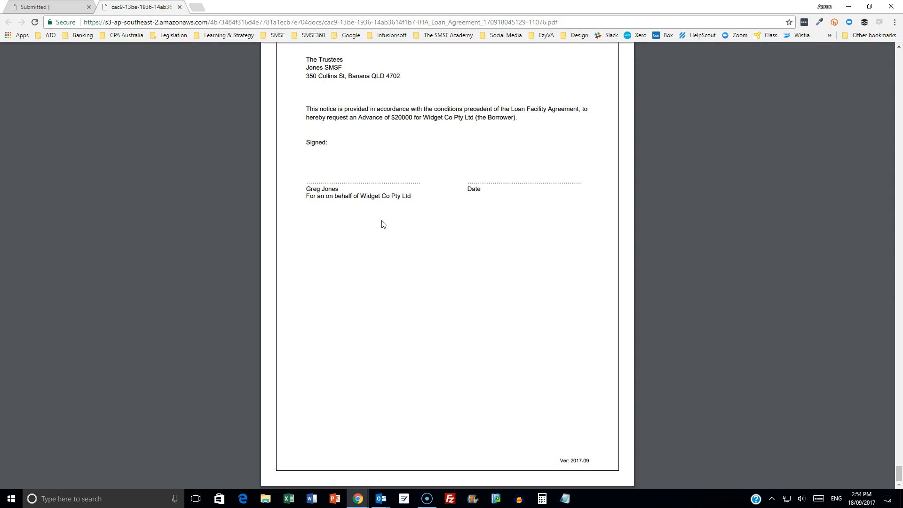